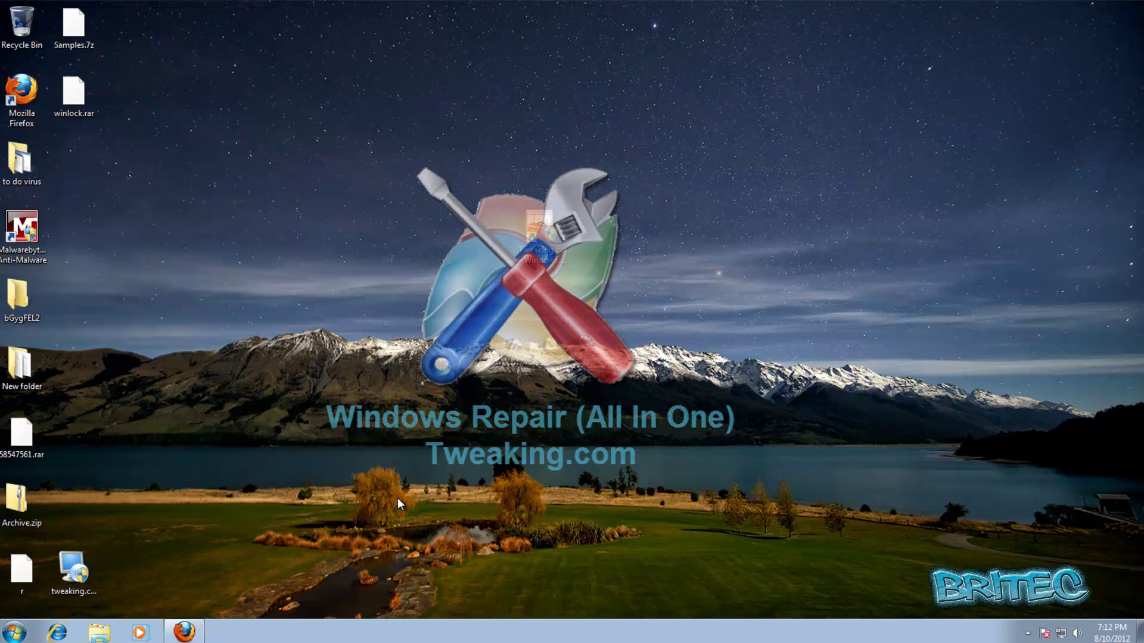
View the Windows Repair (All In One) download page in Firefox, then close Firefox
left_click(187, 635)
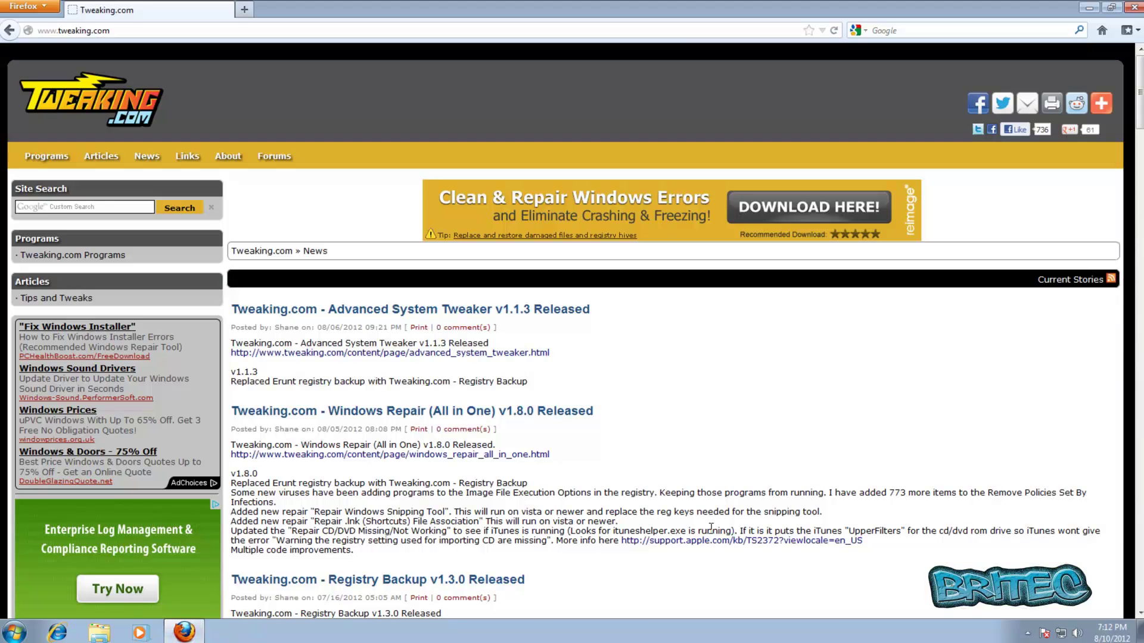
left_click(421, 456)
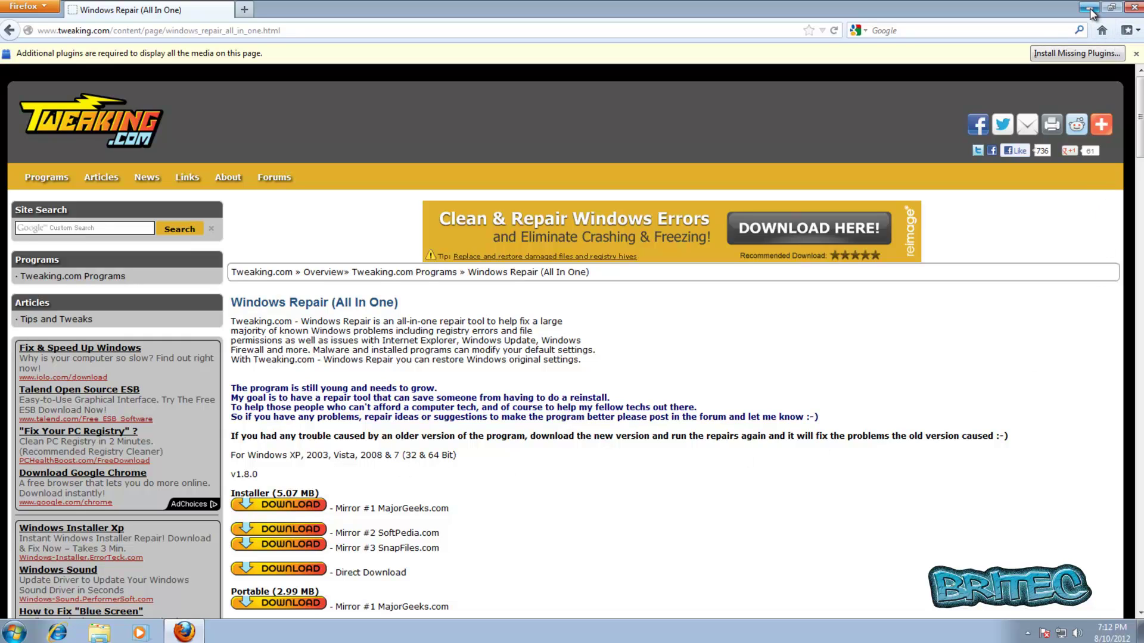
left_click(1133, 7)
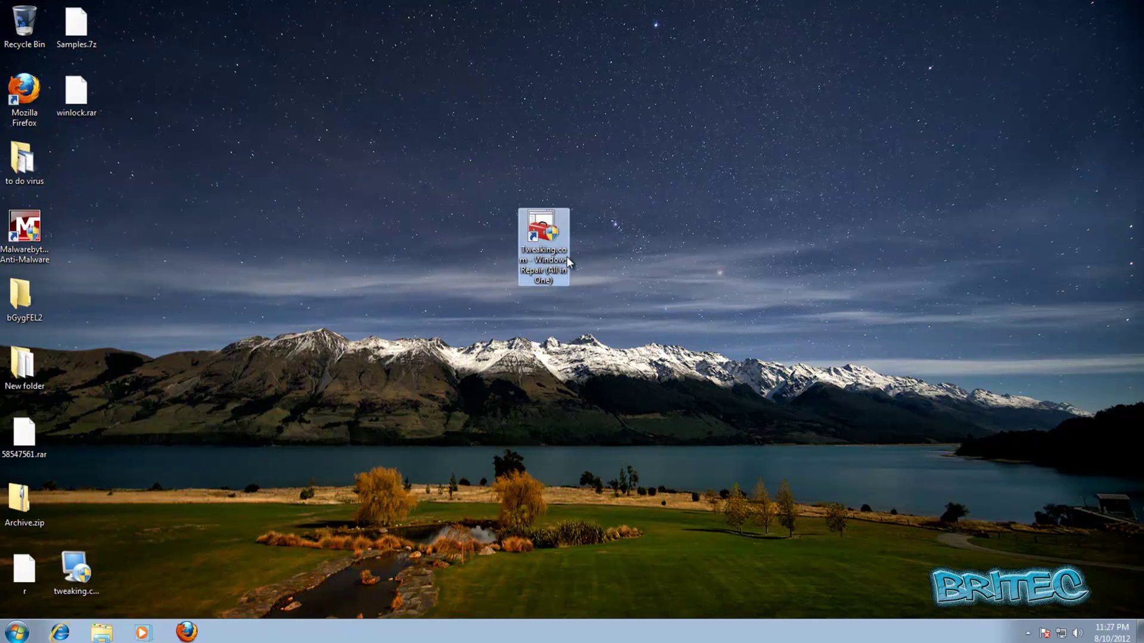
Launch Windows Repair from its desktop shortcut and allow it to run with administrator rights
double_click(552, 223)
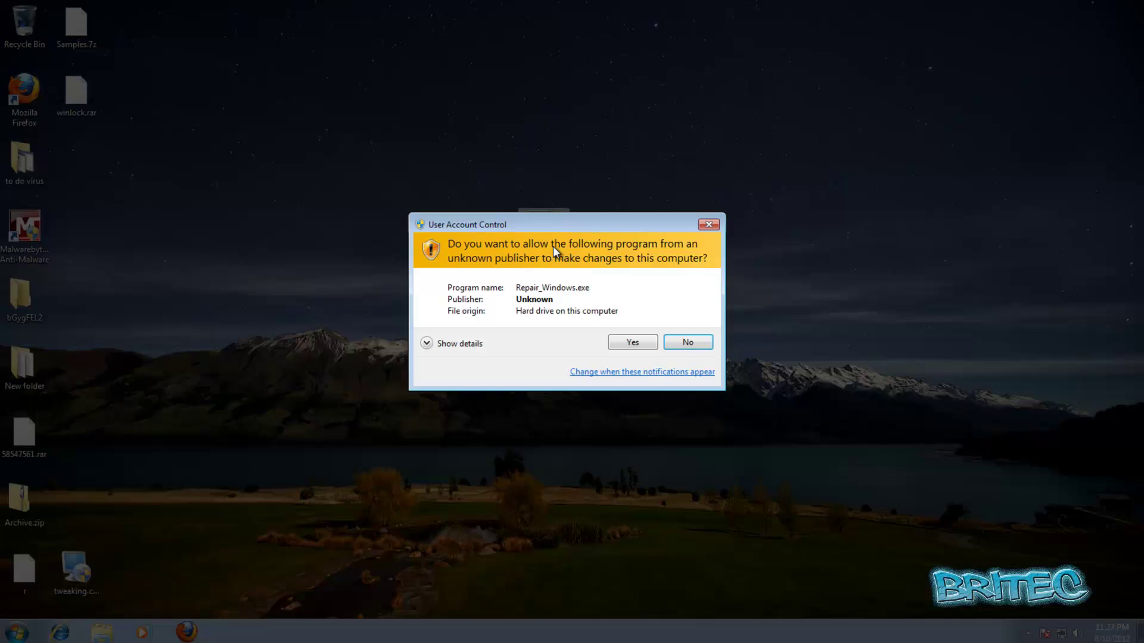
left_click(629, 345)
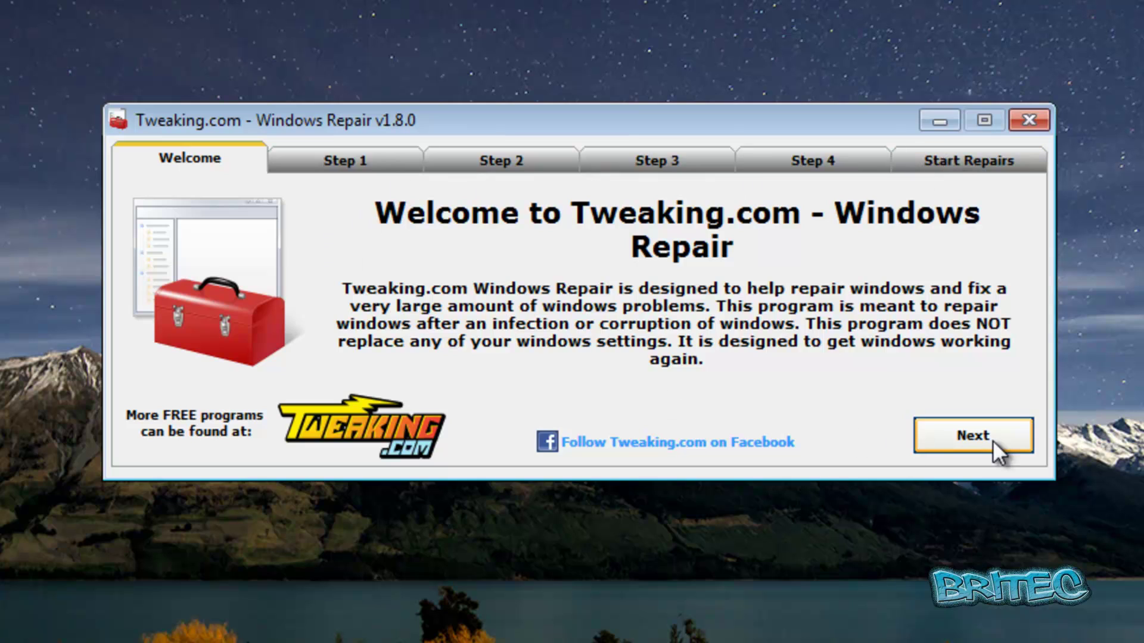
Go to Step 1, Clean Your System From Infections, listing recommended malware-cleaning tools
left_click(313, 171)
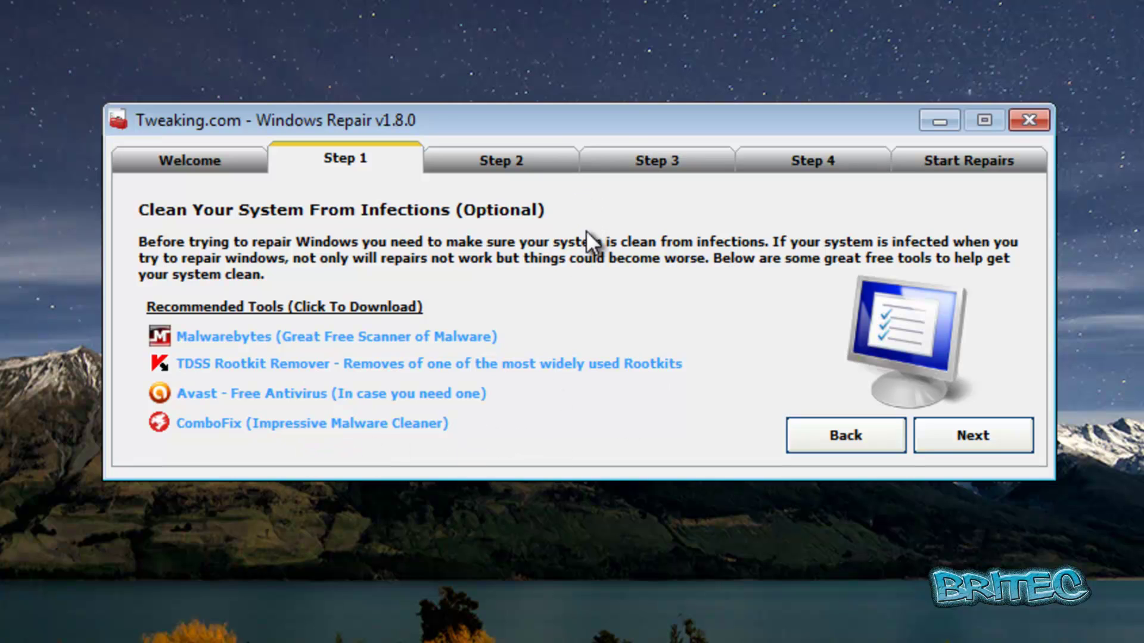
Go to Step 2, Check File System, with the optional Check Disk scan
left_click(485, 163)
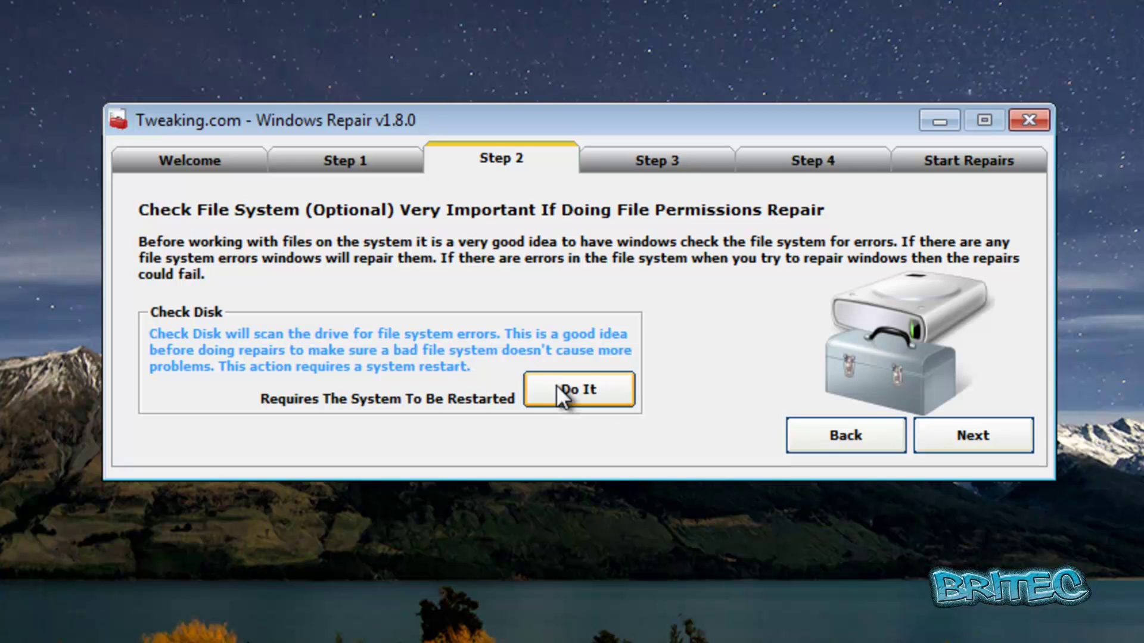
Go to Step 3, the optional System File Checker scan
left_click(653, 162)
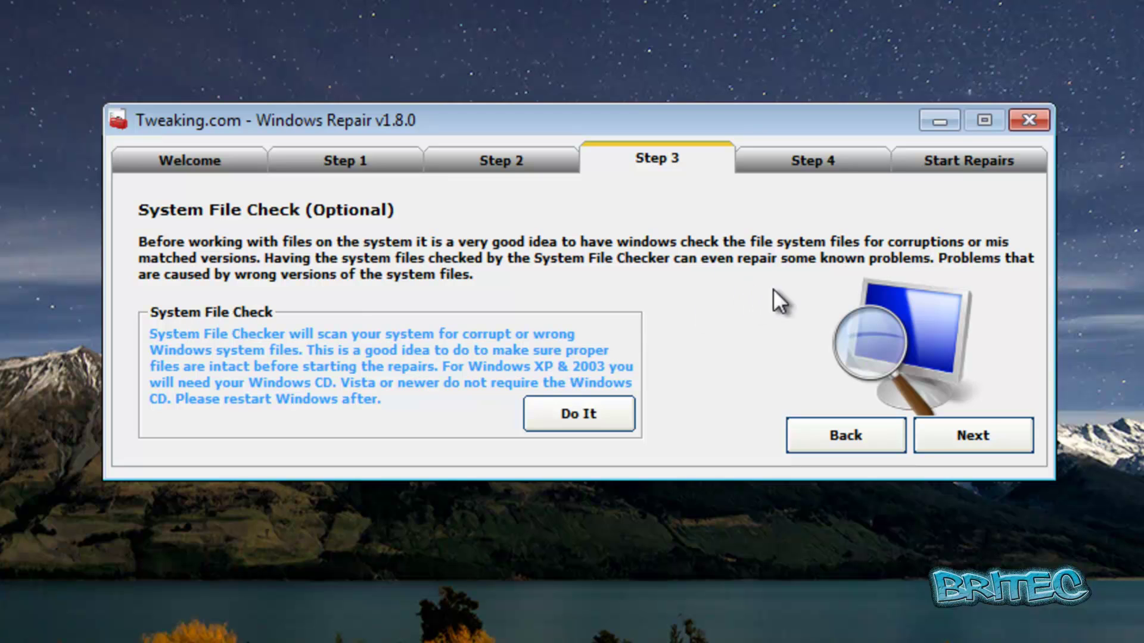
Go to Step 4, Registry Backup & System Restore
left_click(794, 163)
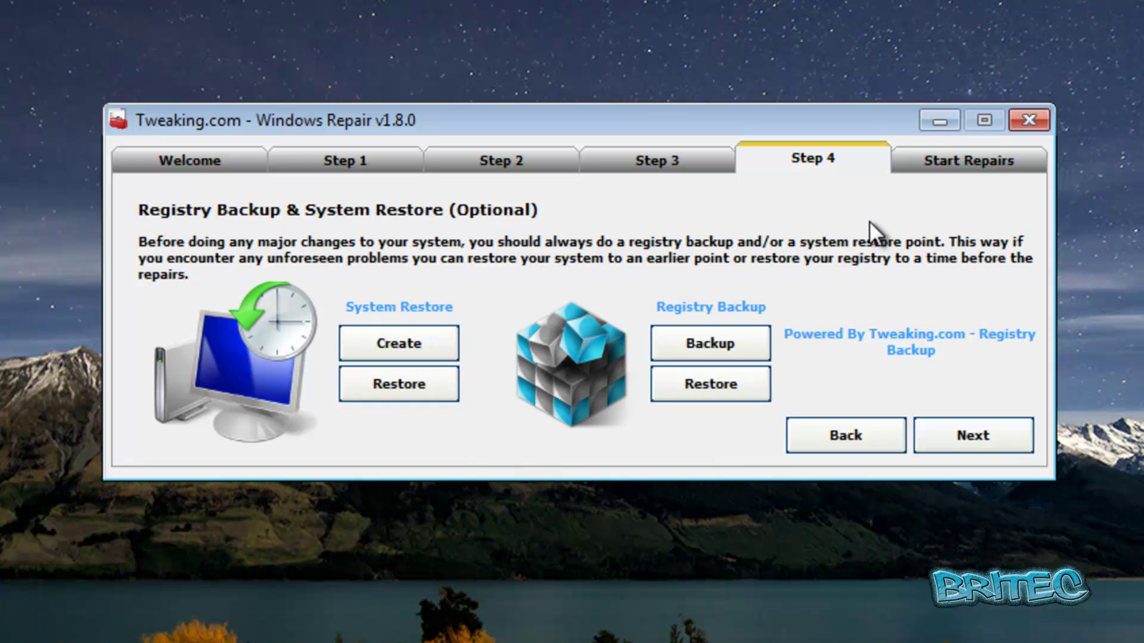
Start repairs and accept the warning to create a restore point and registry backup
left_click(941, 173)
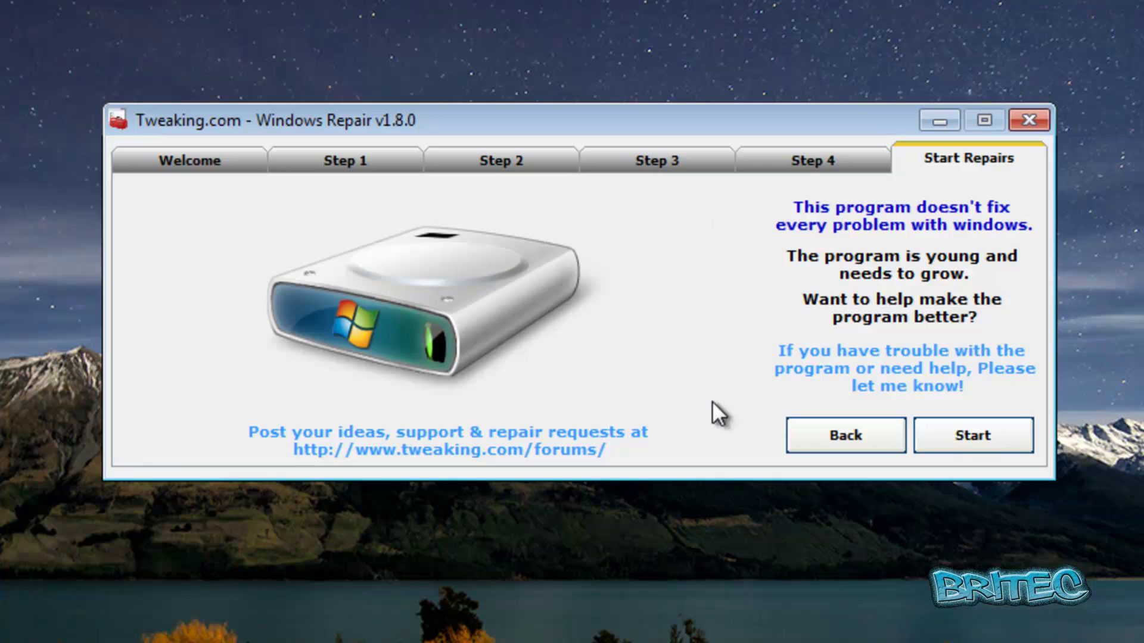
left_click(959, 444)
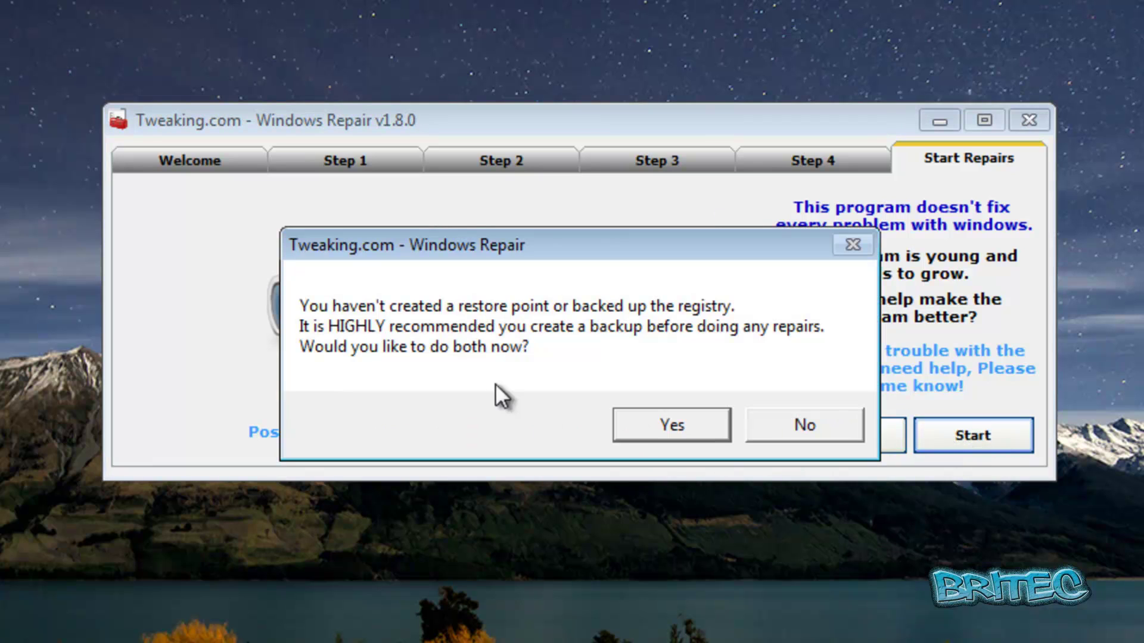
left_click(649, 431)
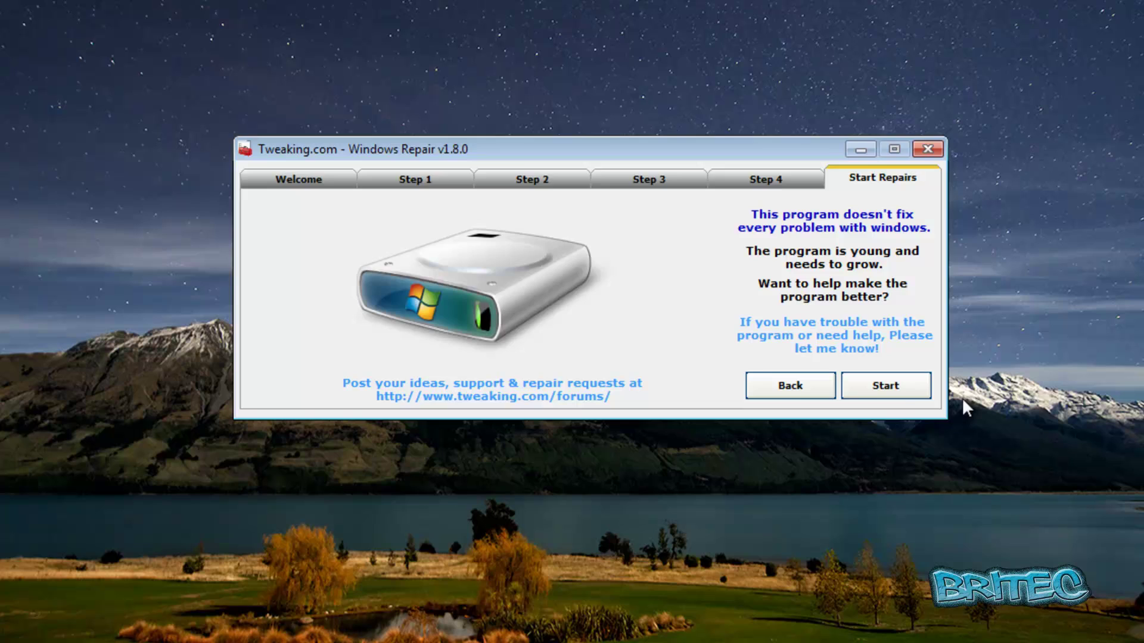
left_click(892, 386)
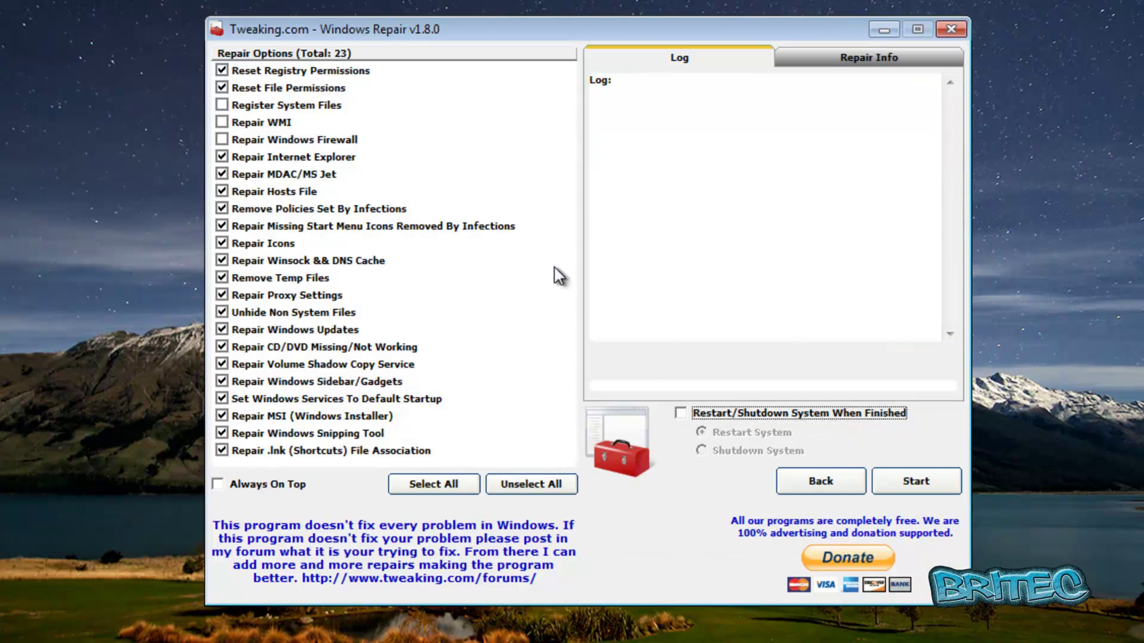
left_click(222, 106)
left_click(222, 122)
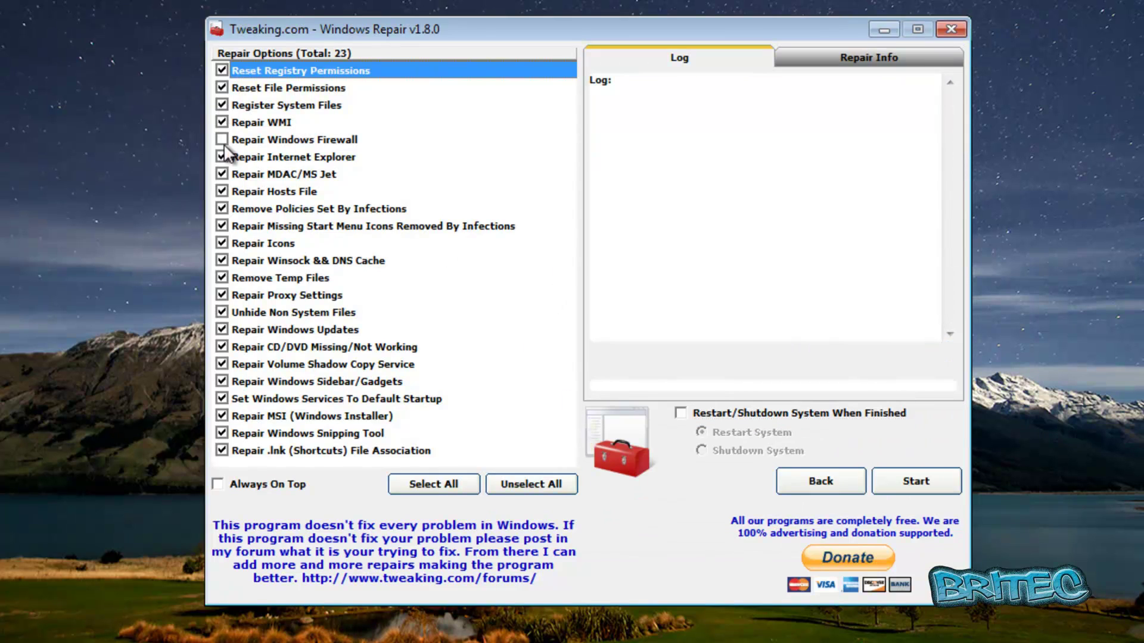
left_click(223, 141)
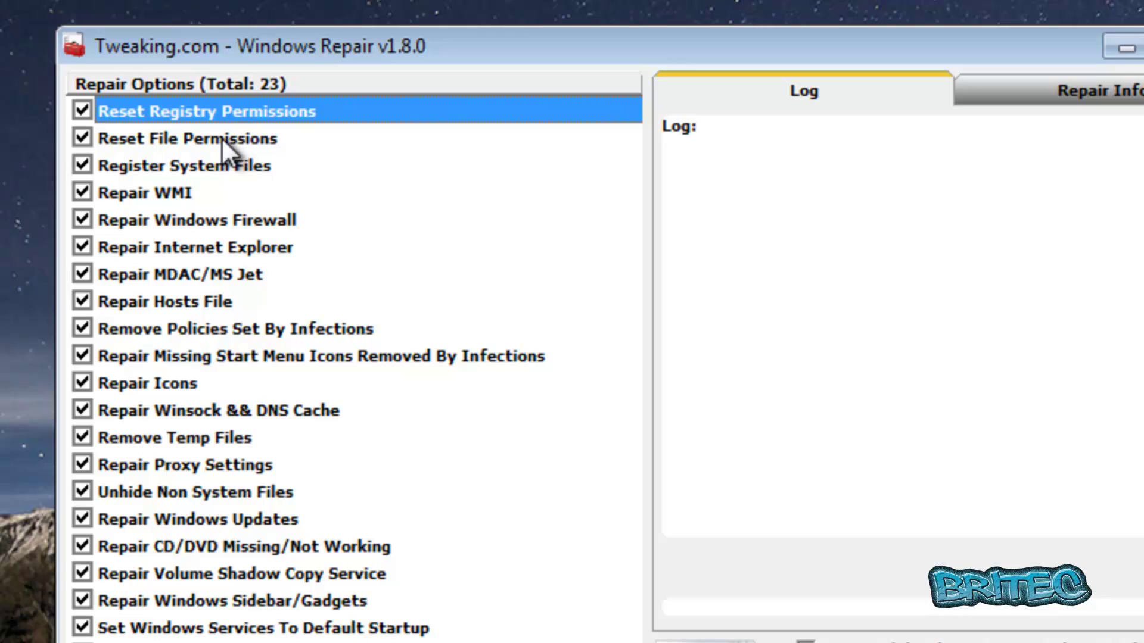
left_click(221, 138)
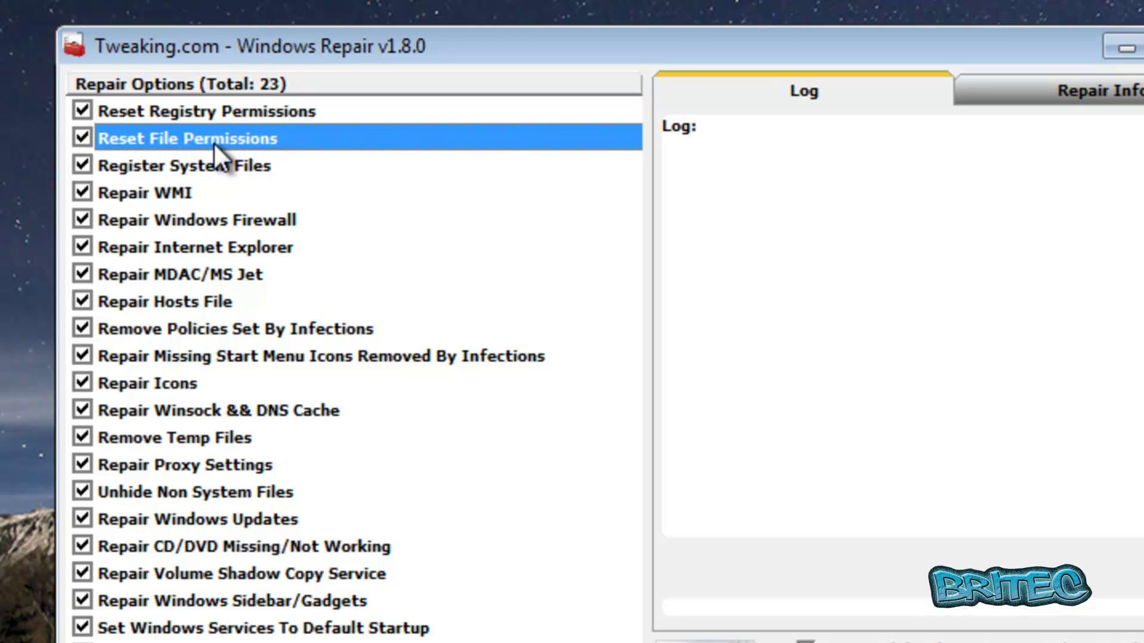
left_click(123, 166)
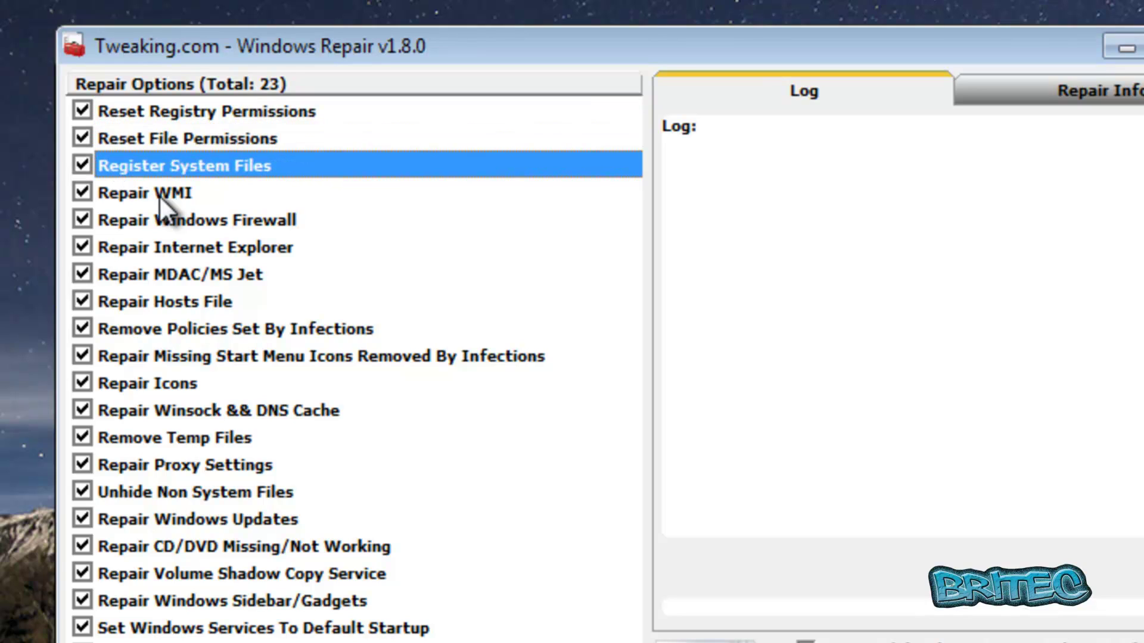
left_click(126, 196)
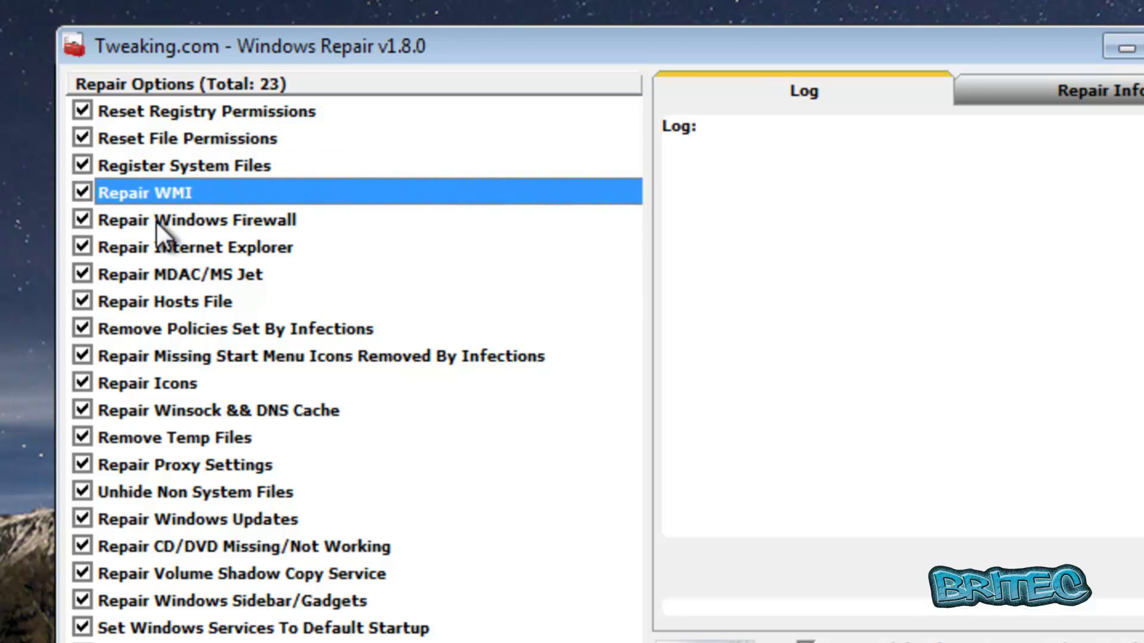
left_click(158, 221)
left_click(182, 249)
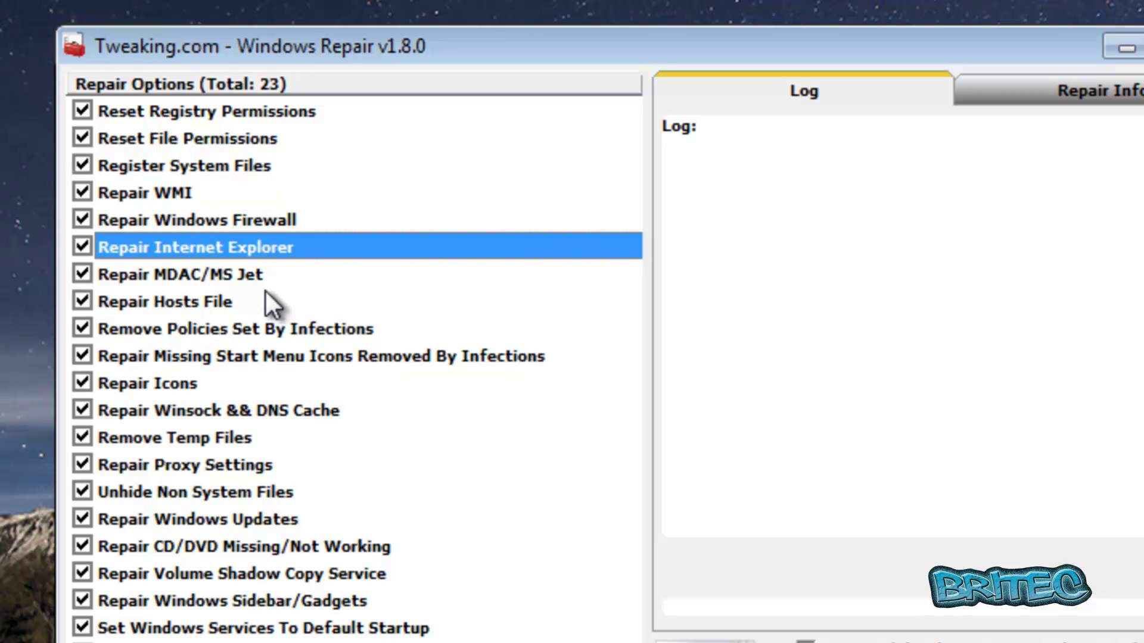
left_click(123, 304)
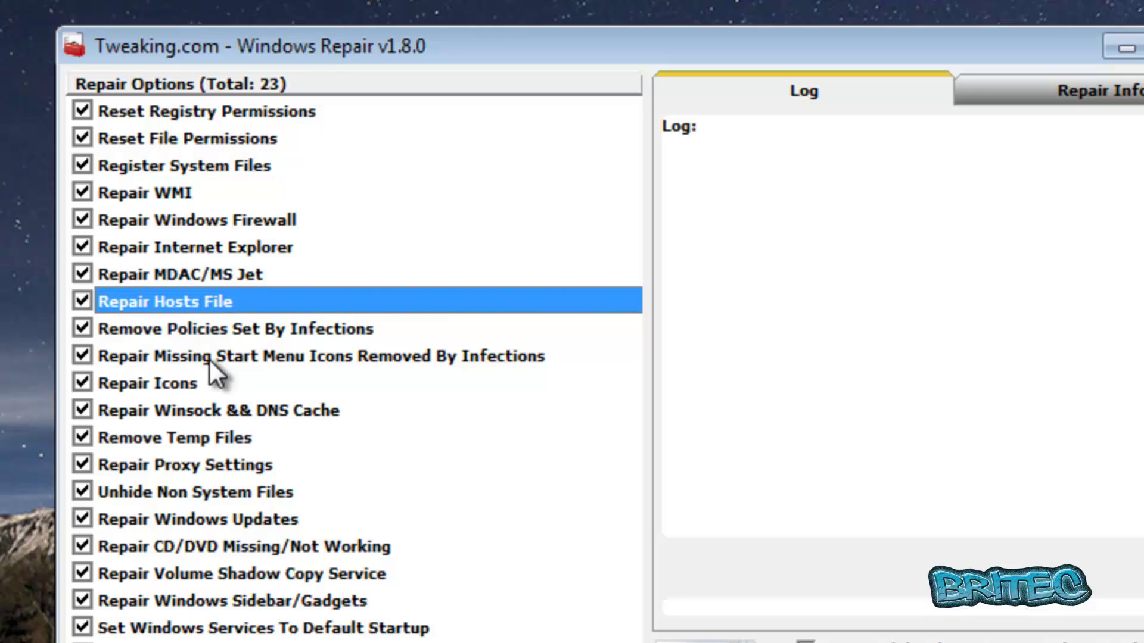
left_click(330, 332)
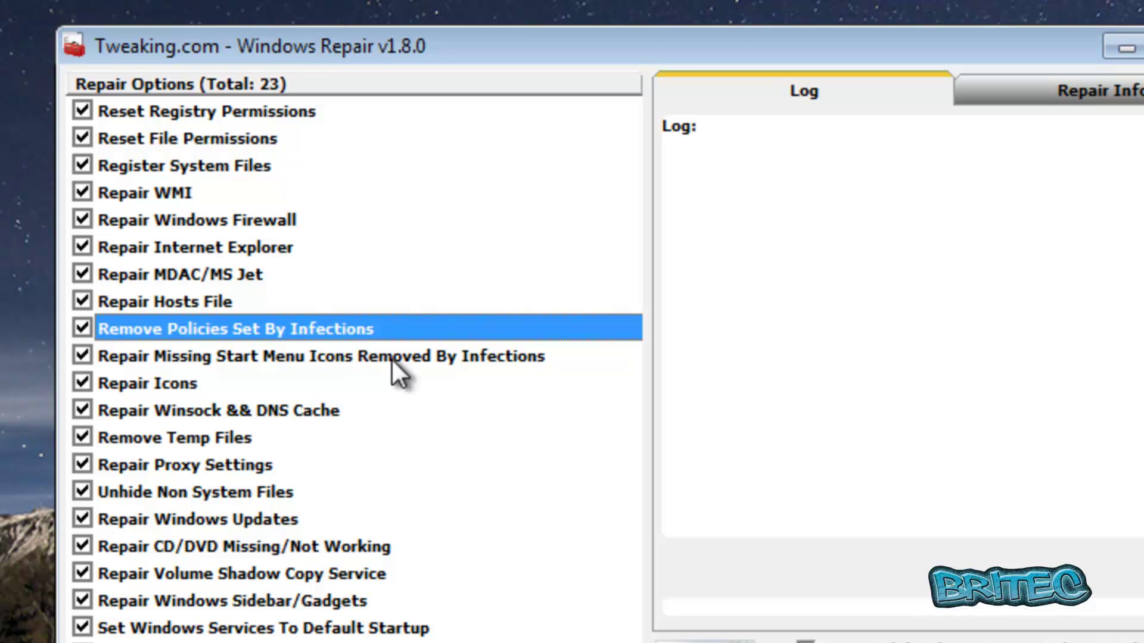
left_click(344, 356)
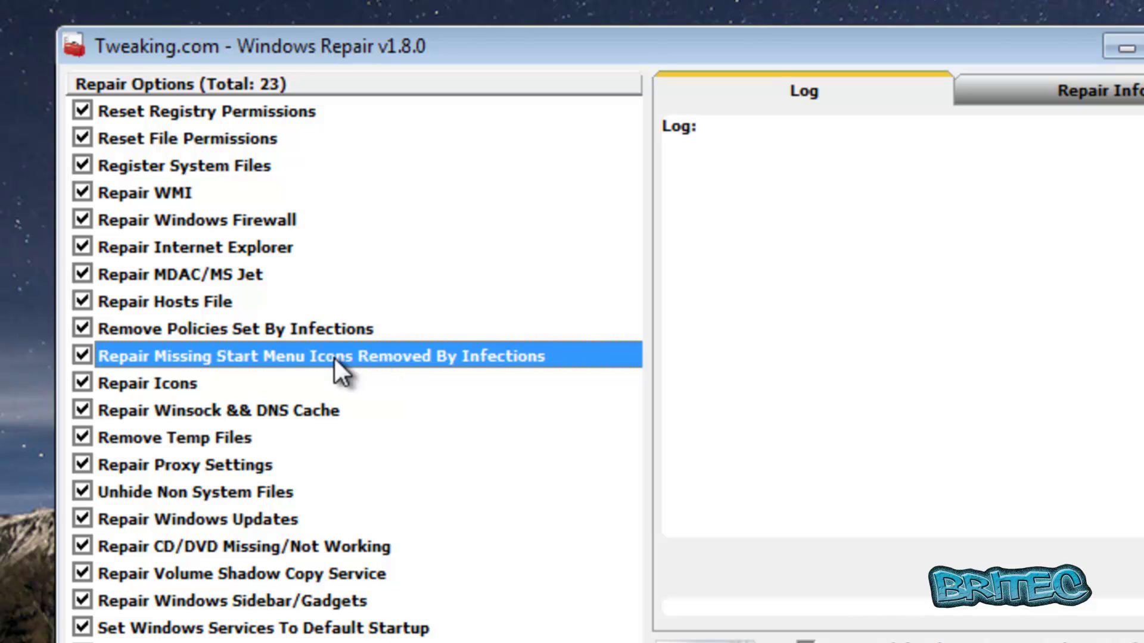
left_click(156, 385)
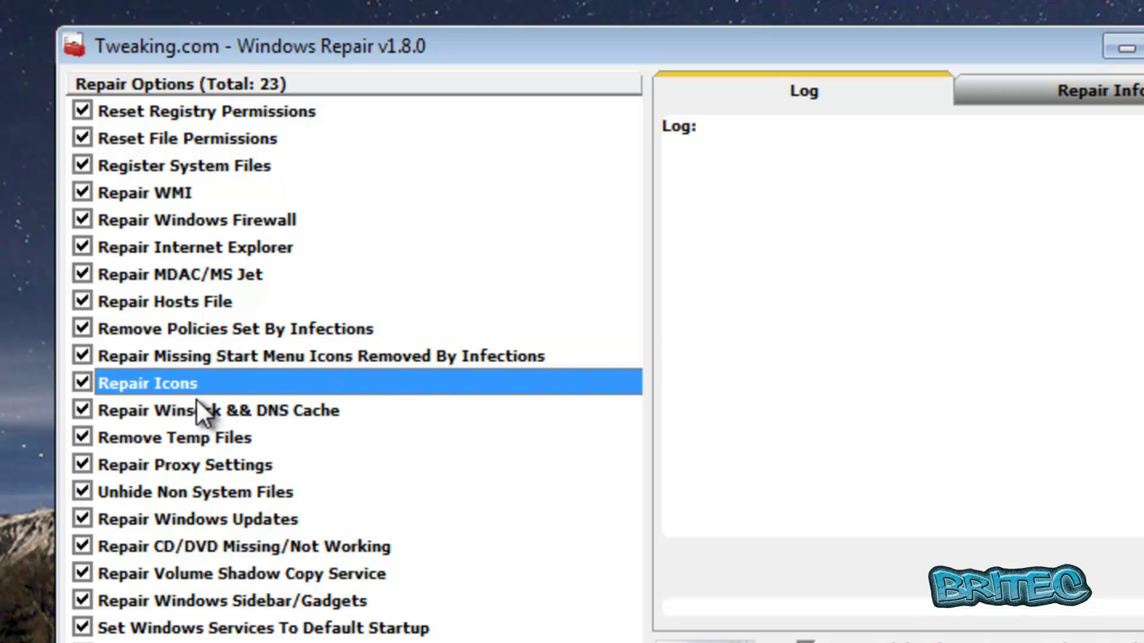
left_click(185, 418)
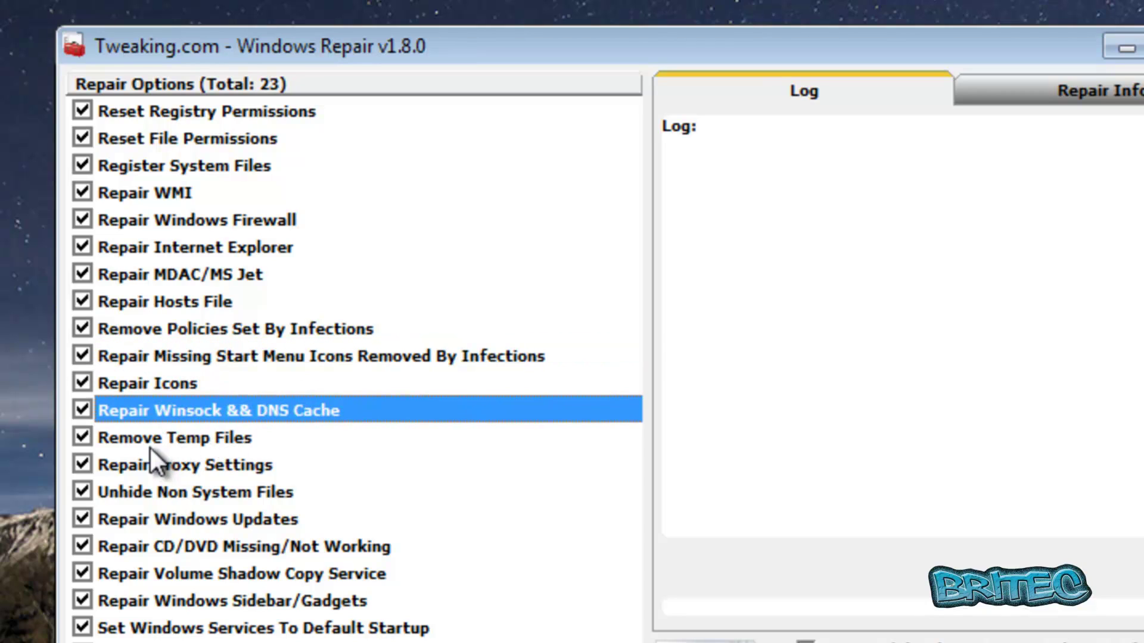
left_click(206, 438)
left_click(206, 465)
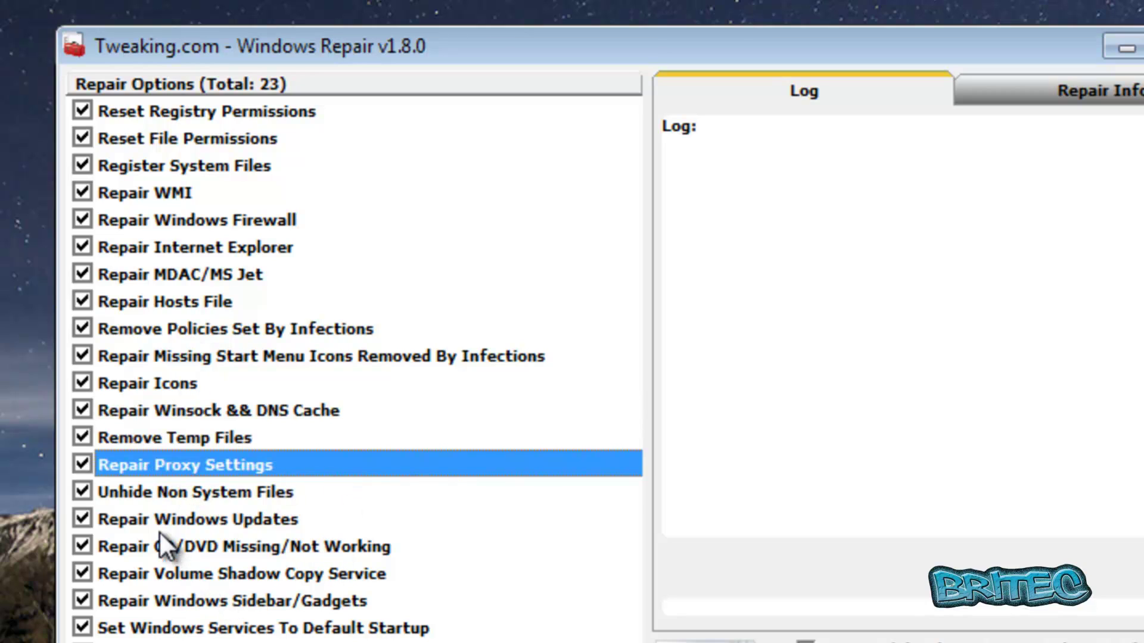
left_click(149, 492)
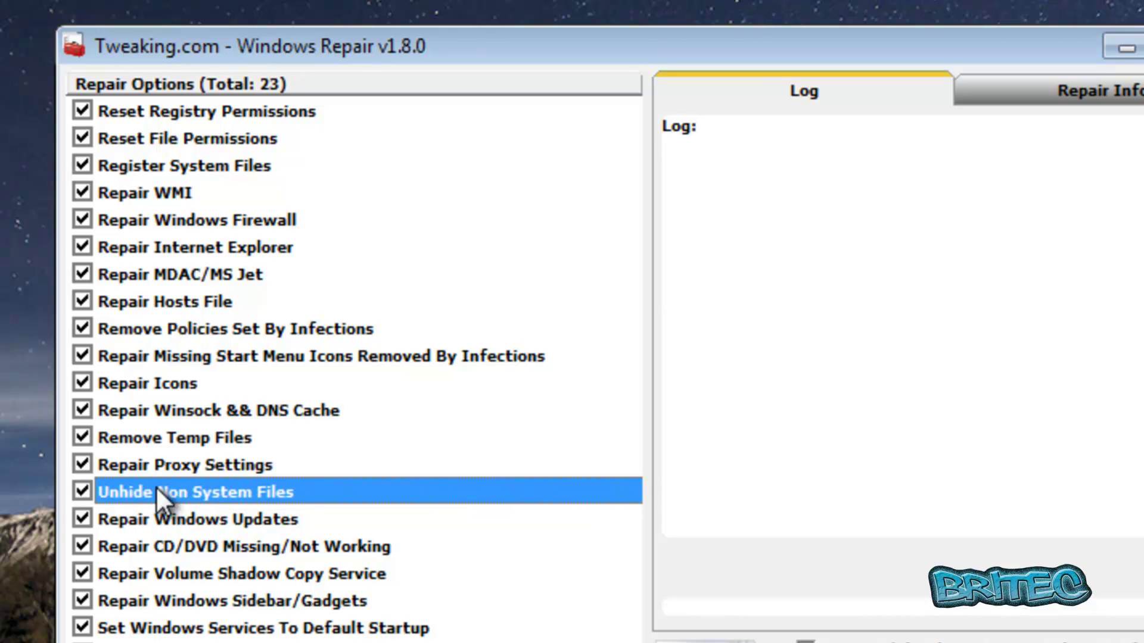
left_click(188, 519)
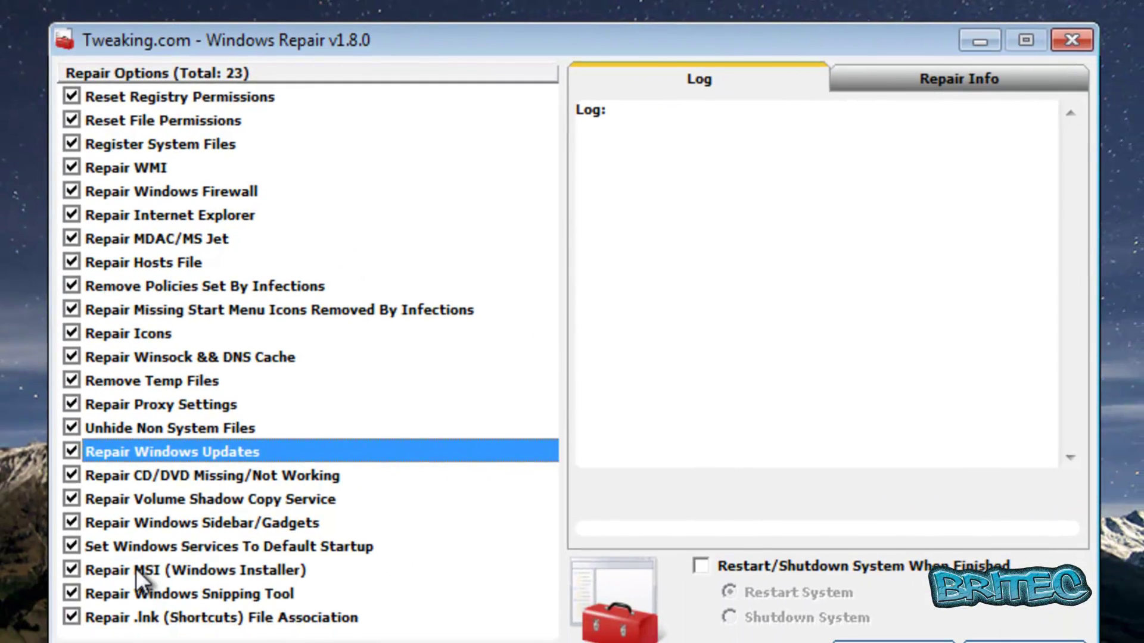
left_click(180, 642)
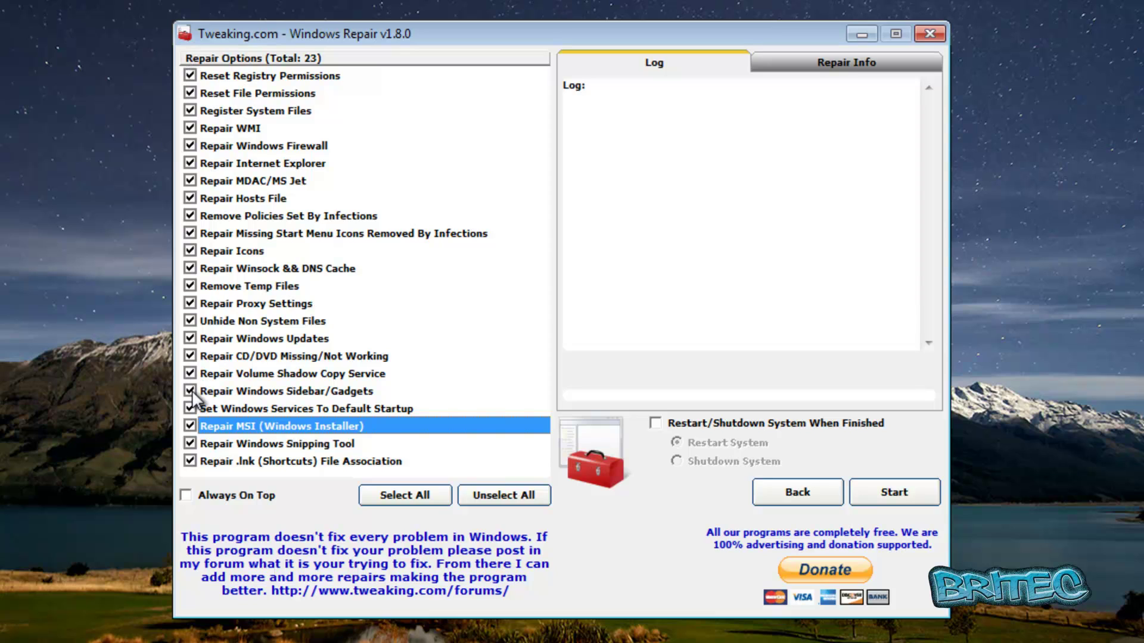
Untick Register System Files, WMI, Internet Explorer, Icons, Proxy Settings and Snipping Tool repairs
left_click(190, 110)
left_click(189, 128)
left_click(189, 163)
left_click(186, 251)
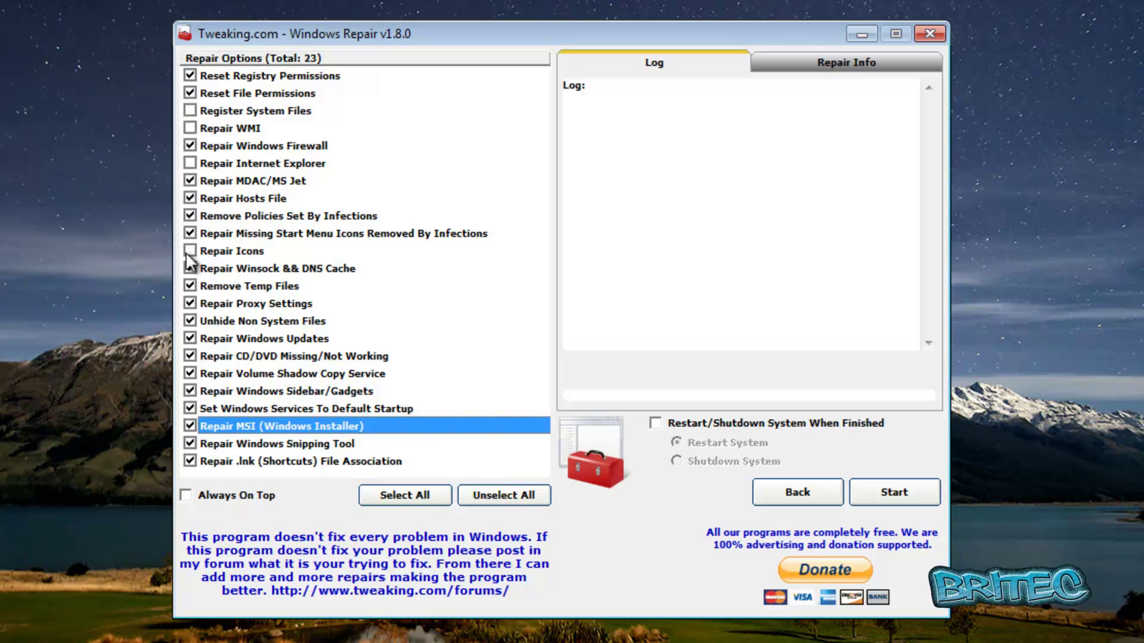
left_click(189, 304)
left_click(190, 444)
left_click(334, 451)
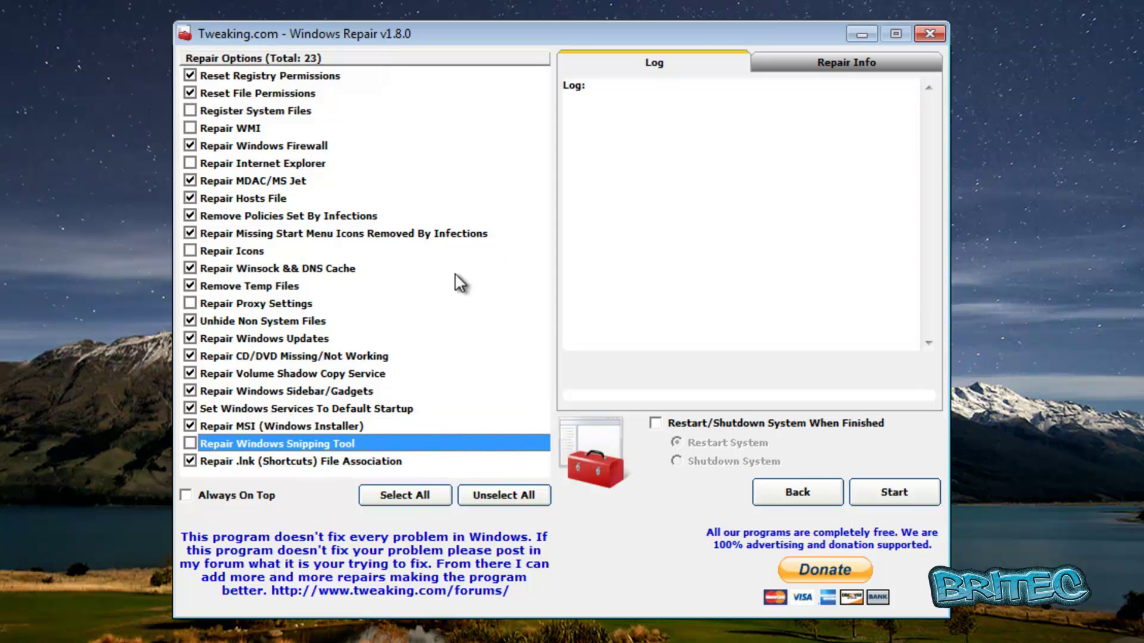
Close the Repair Options window and the main Windows Repair window, then deselect the desktop shortcut
left_click(928, 35)
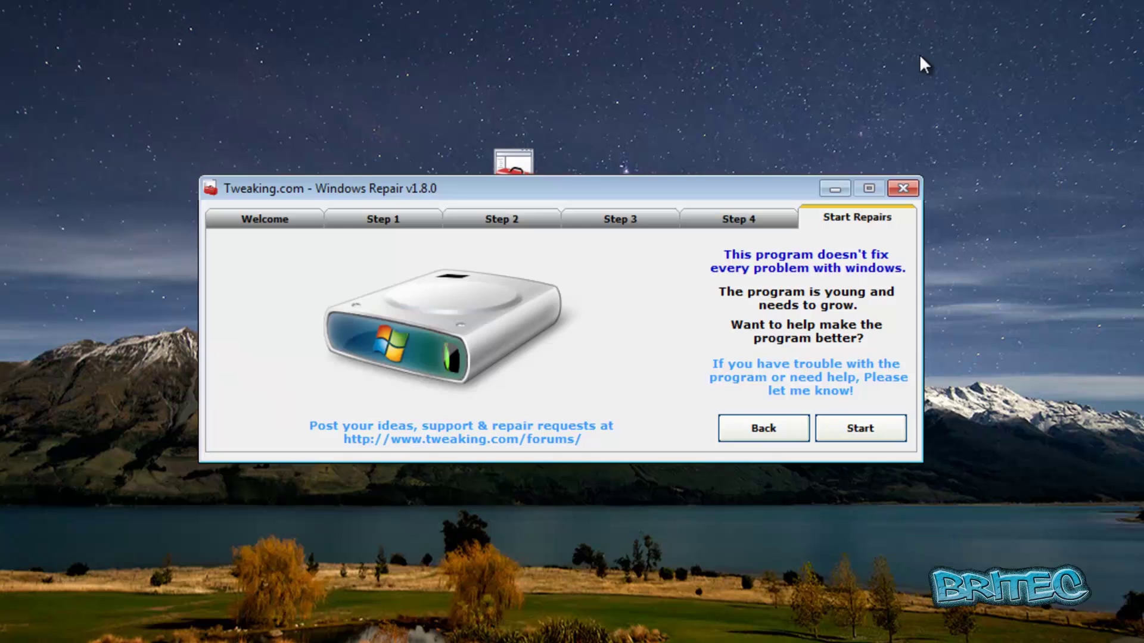
left_click(903, 188)
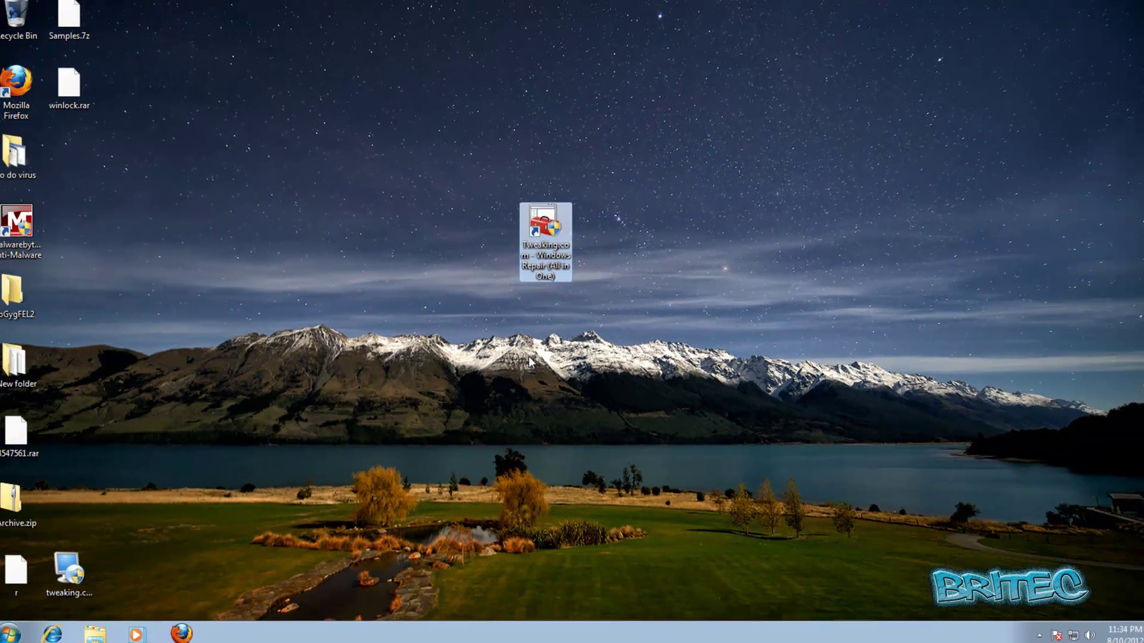
left_click(558, 338)
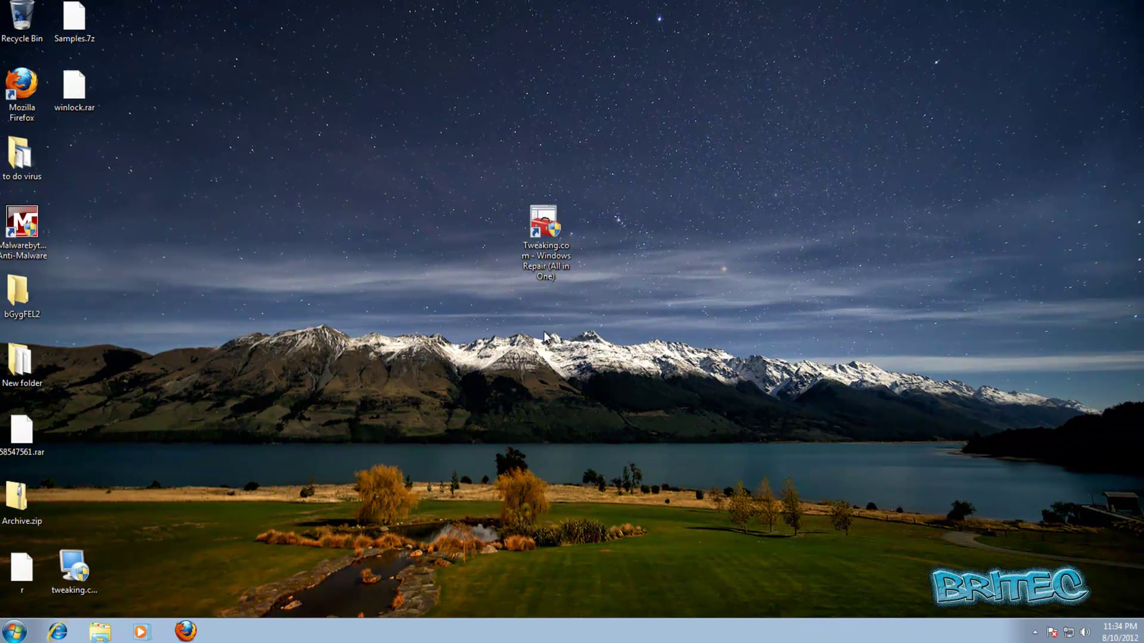